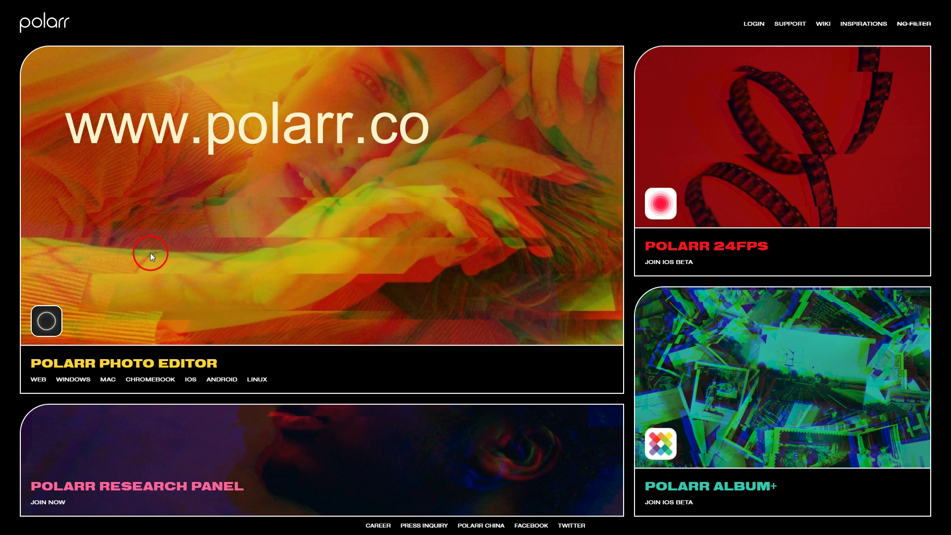
Open the web version of Polarr Photo Editor and launch the online editor.
{"action": "left_click", "coordinate": [39, 381]}
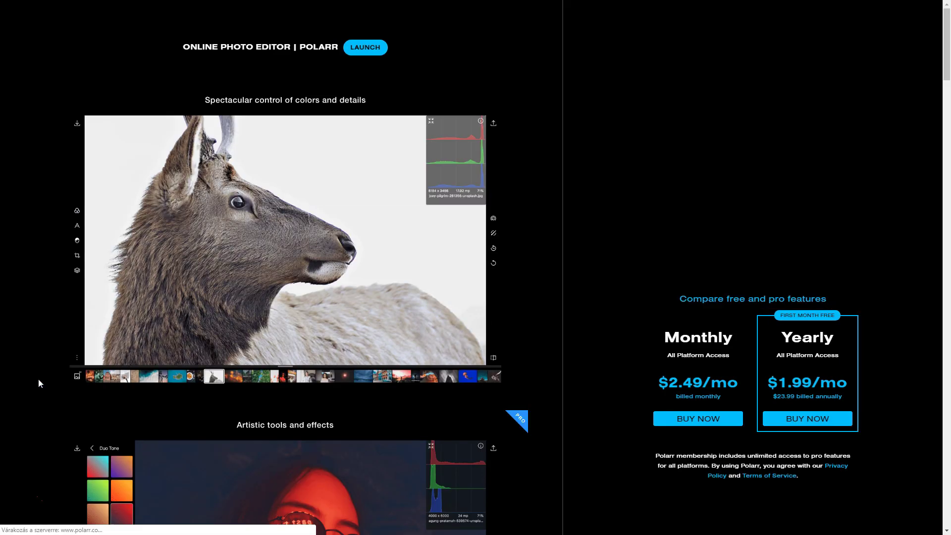
{"action": "left_click", "coordinate": [673, 244]}
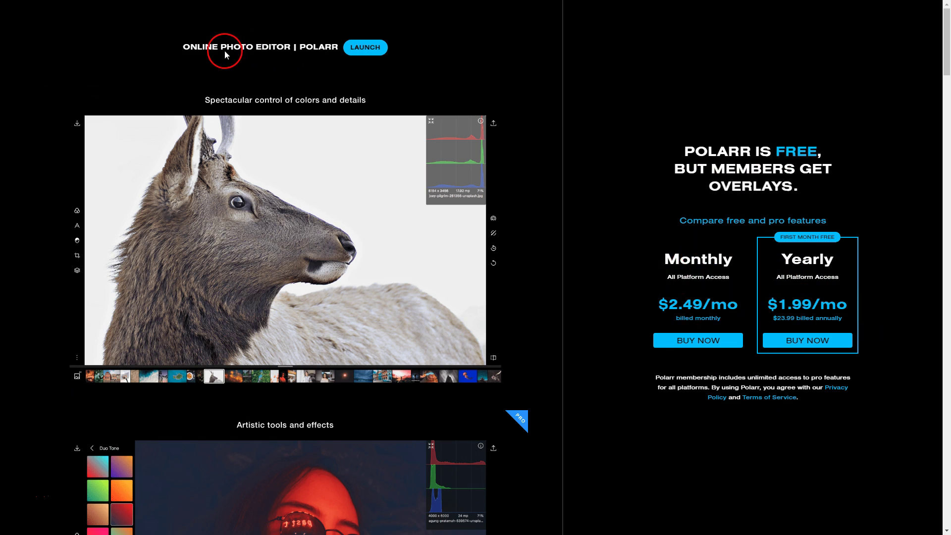
{"action": "left_click", "coordinate": [365, 48]}
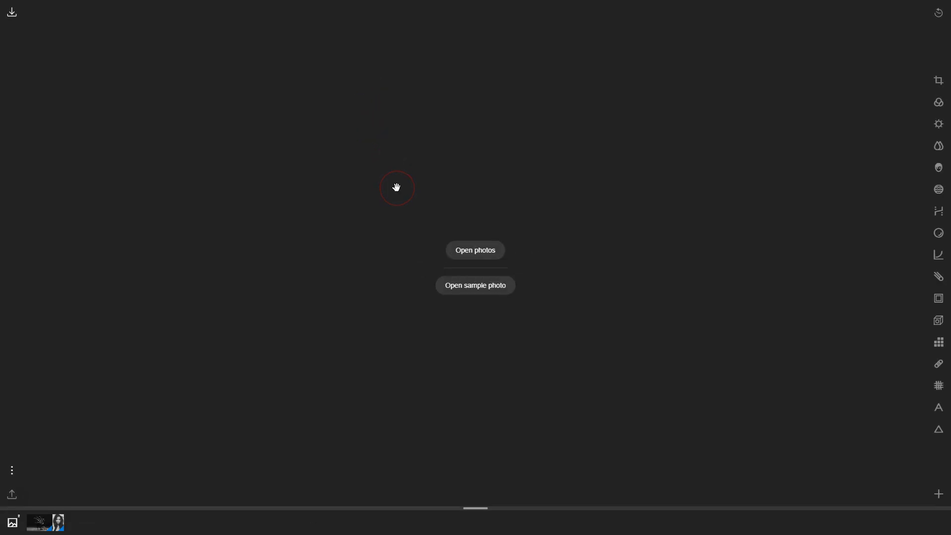
Open the black-and-white portrait photo fashion-1107721_1920.jpg for editing.
{"action": "left_click", "coordinate": [12, 12]}
{"action": "left_click", "coordinate": [61, 527]}
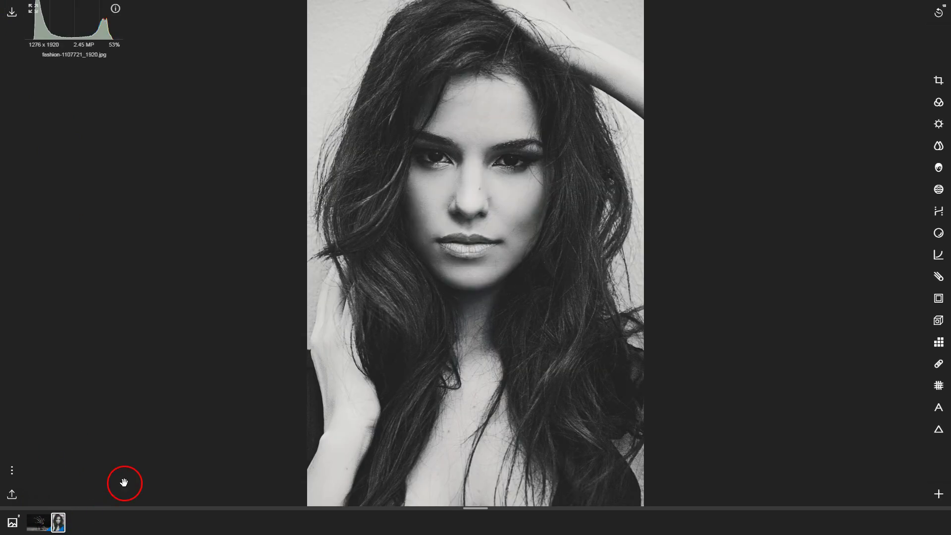
{"action": "left_click", "coordinate": [471, 200]}
{"action": "mouse_move", "coordinate": [470, 201]}
{"action": "left_mouse_down"}
{"action": "mouse_move", "coordinate": [490, 208]}
{"action": "mouse_move", "coordinate": [441, 228]}
{"action": "mouse_move", "coordinate": [447, 233]}
{"action": "left_mouse_up"}
Browse the available tools, remove the Effects tool from the editing tools and add it back.
{"action": "left_click", "coordinate": [940, 495]}
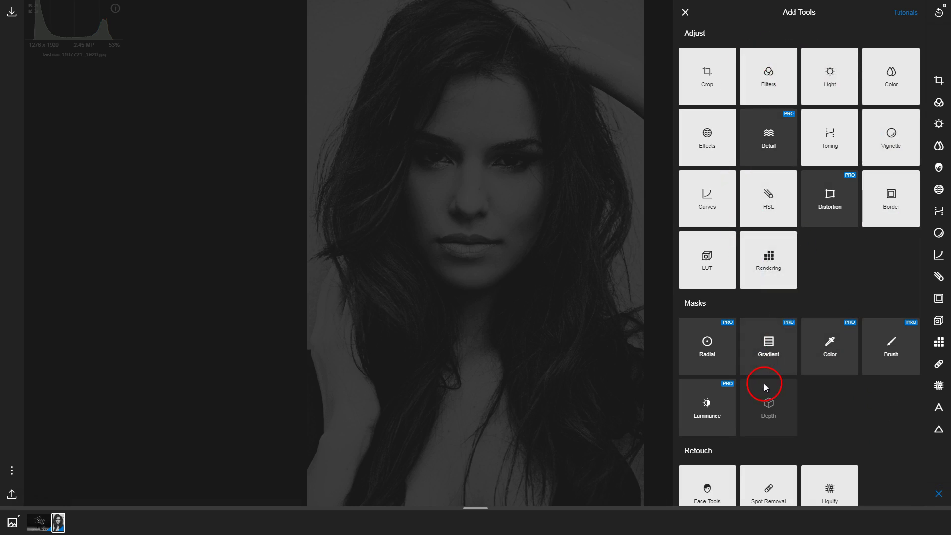
{"action": "scroll", "coordinate": [857, 254], "scroll_direction": "down", "scroll_amount": 3}
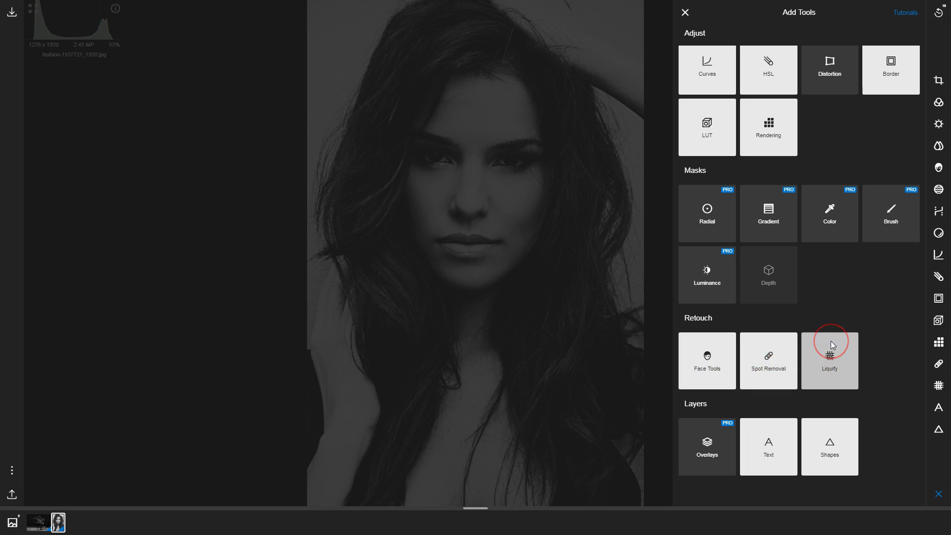
{"action": "scroll", "coordinate": [831, 341], "scroll_direction": "up", "scroll_amount": 3}
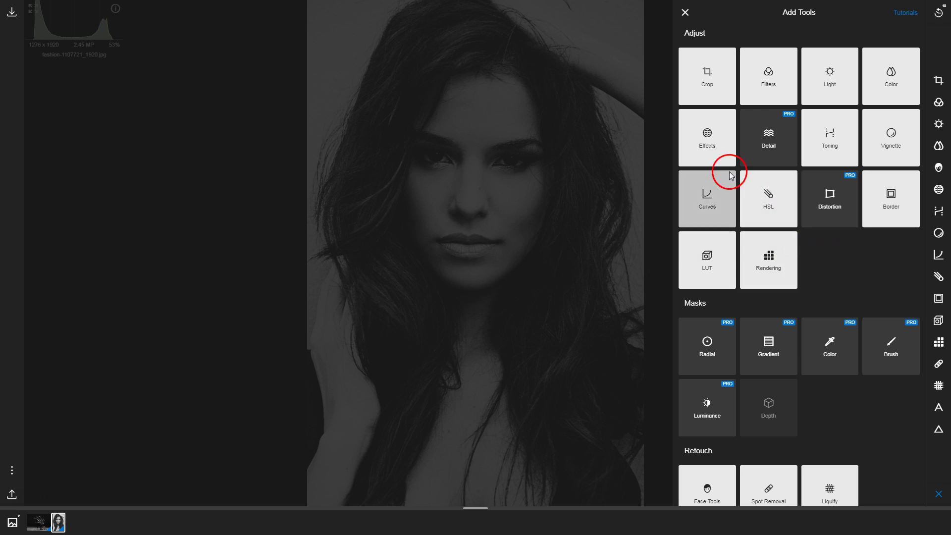
{"action": "left_click", "coordinate": [707, 141]}
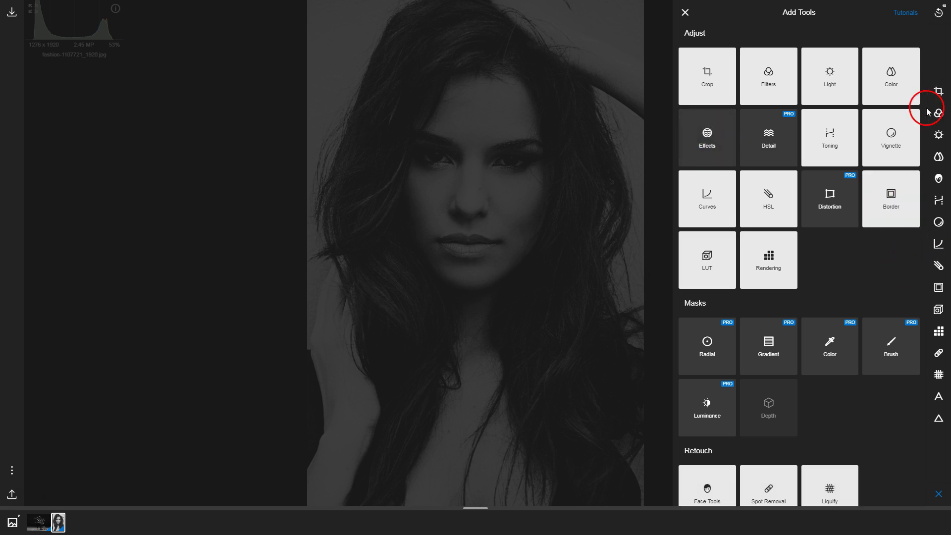
{"action": "left_click", "coordinate": [708, 141]}
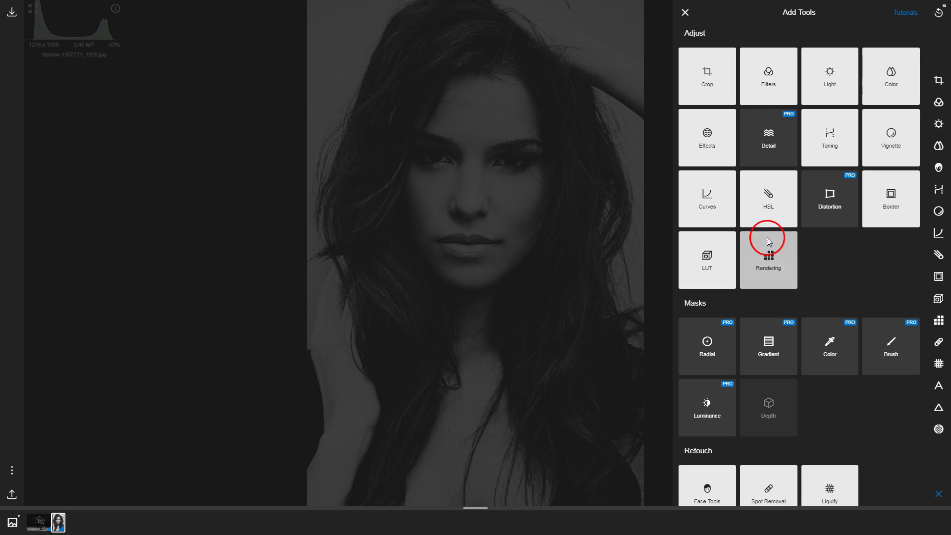
{"action": "left_click", "coordinate": [689, 15]}
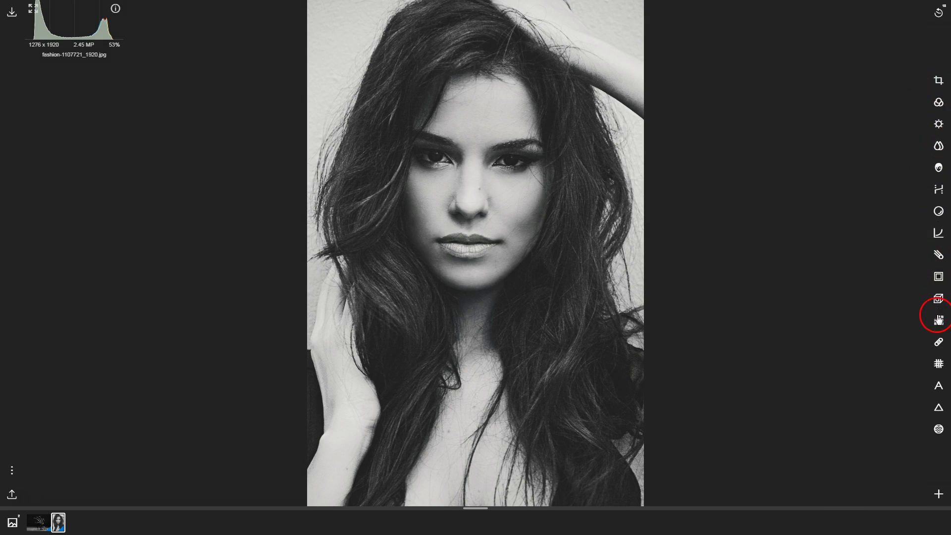
Compare negative and positive fringing on the portrait with the Effects tool, and set the fringing Intensity to 100.
{"action": "left_click", "coordinate": [939, 430]}
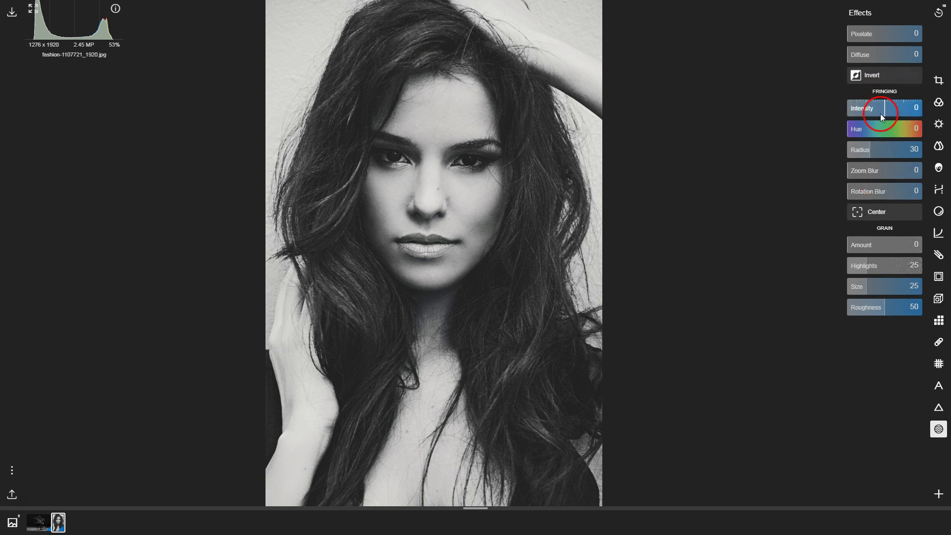
{"action": "left_click_drag", "start_coordinate": [883, 107], "coordinate": [831, 105]}
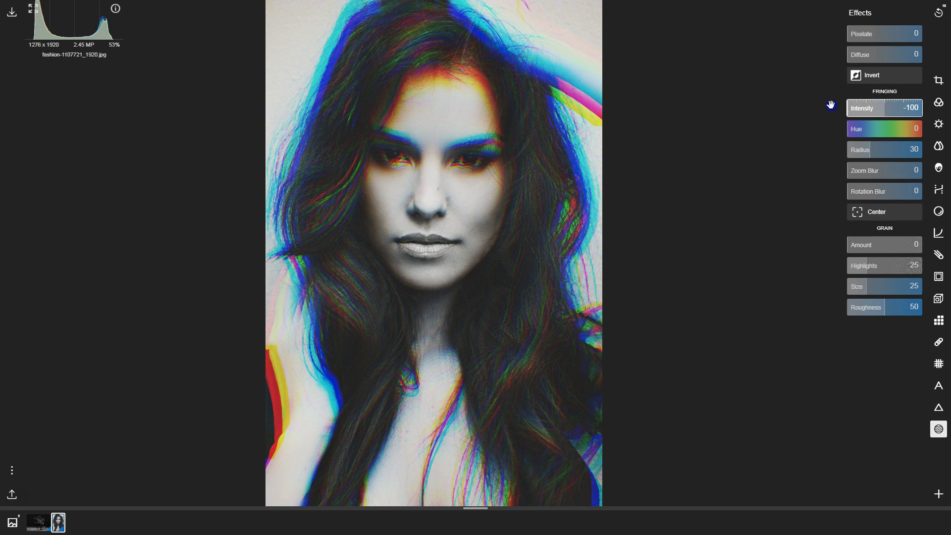
{"action": "left_click_drag", "start_coordinate": [831, 105], "coordinate": [920, 106]}
{"action": "left_click", "coordinate": [438, 287]}
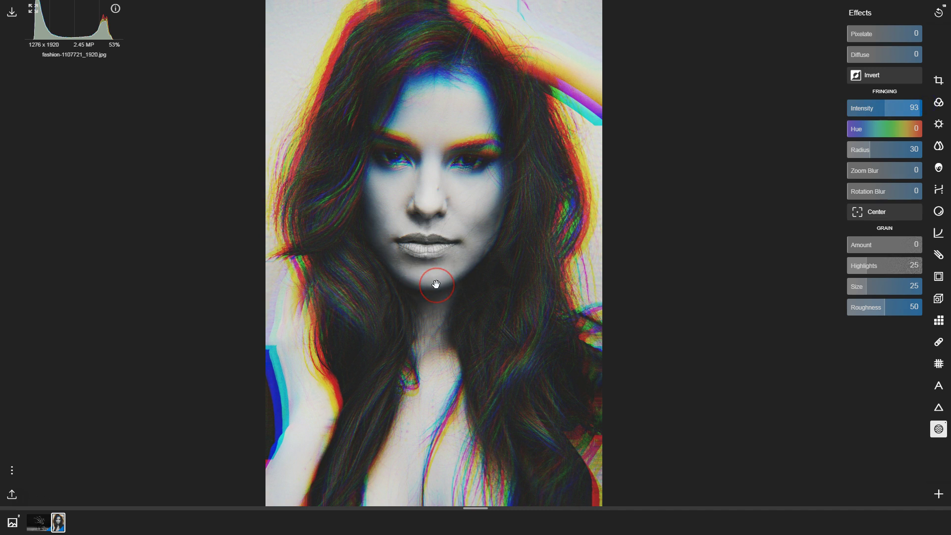
{"action": "left_click_drag", "start_coordinate": [435, 283], "coordinate": [271, 187]}
{"action": "left_click", "coordinate": [895, 108]}
{"action": "left_click_drag", "start_coordinate": [894, 109], "coordinate": [826, 111]}
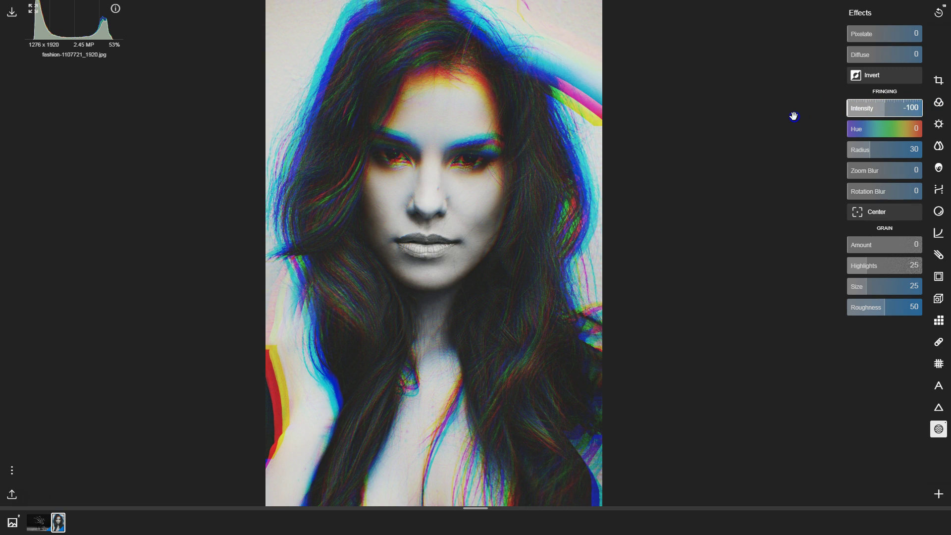
{"action": "left_click_drag", "start_coordinate": [807, 113], "coordinate": [913, 106]}
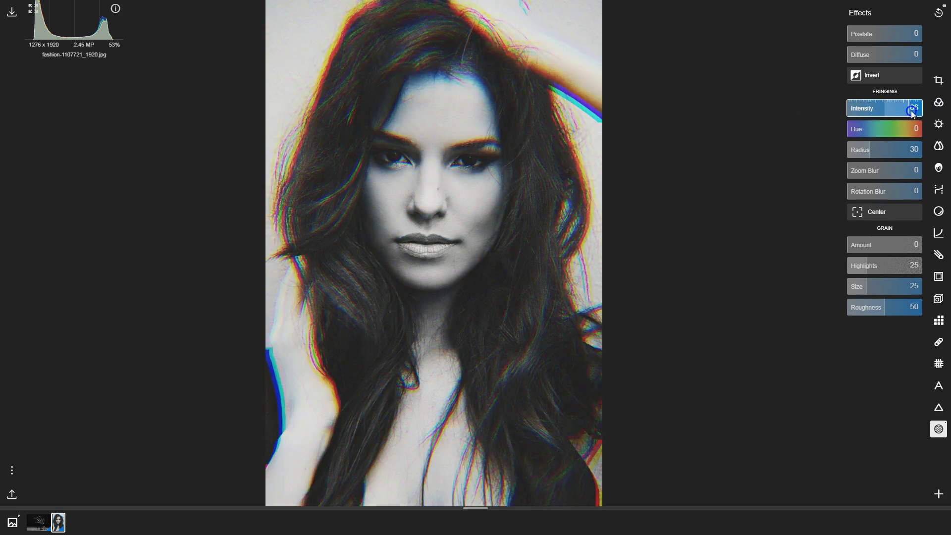
{"action": "mouse_move", "coordinate": [592, 155]}
{"action": "left_mouse_down"}
{"action": "mouse_move", "coordinate": [833, 103]}
{"action": "mouse_move", "coordinate": [821, 111]}
{"action": "mouse_move", "coordinate": [891, 107]}
{"action": "mouse_move", "coordinate": [526, 148]}
{"action": "mouse_move", "coordinate": [913, 102]}
{"action": "left_mouse_up"}
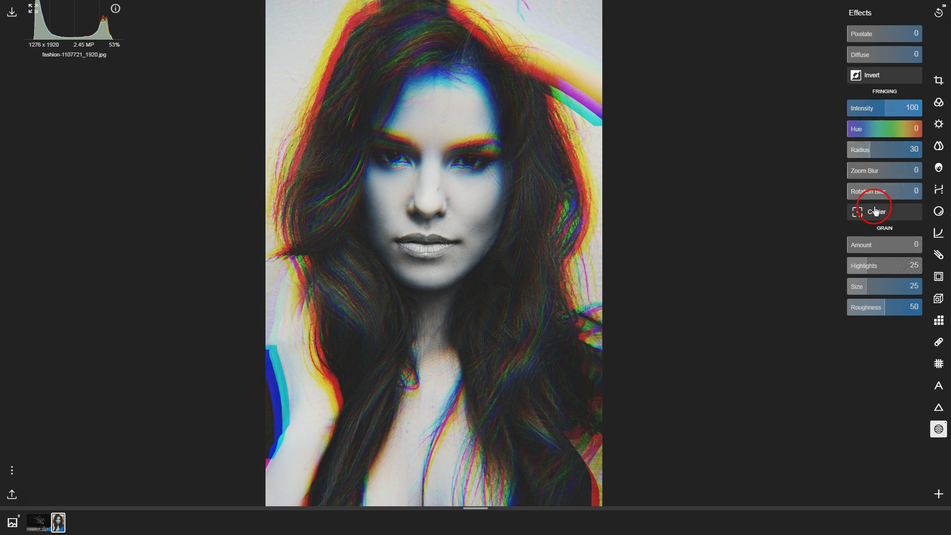
Move the center of the fringing effect from the lips up to the nose of the portrait.
{"action": "left_click", "coordinate": [873, 214]}
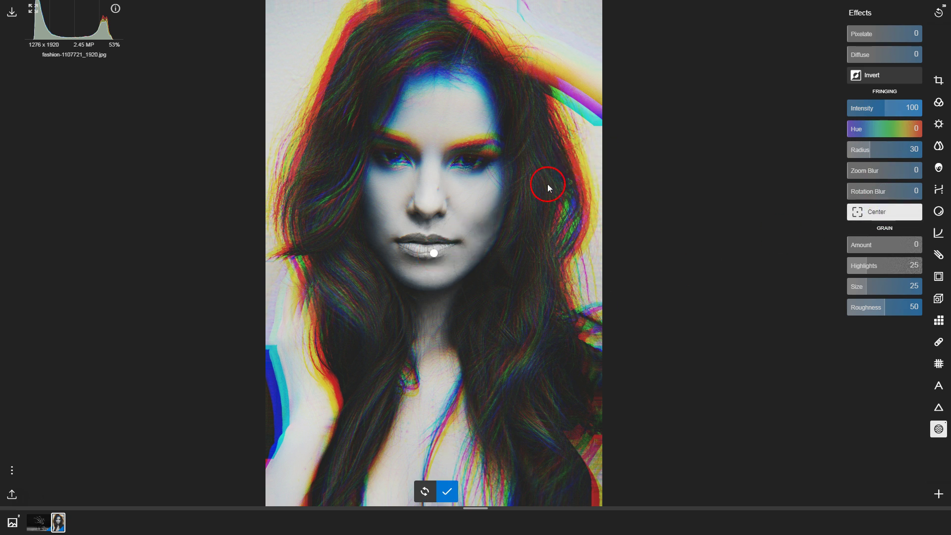
{"action": "left_click_drag", "start_coordinate": [434, 253], "coordinate": [433, 178]}
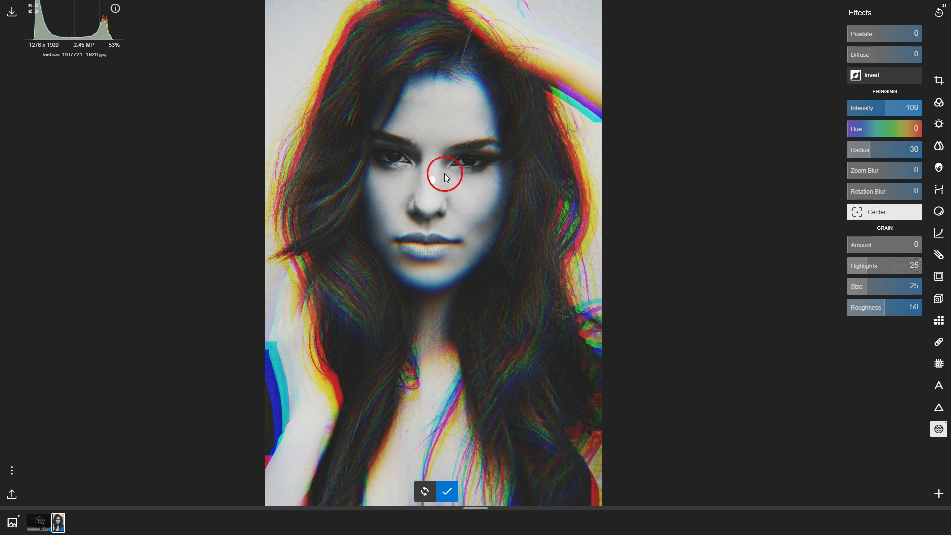
{"action": "left_click_drag", "start_coordinate": [432, 179], "coordinate": [431, 208]}
Try other fringing Hue values, return the Hue to 0 and set the fringing Radius to 0.
{"action": "left_click", "coordinate": [860, 130]}
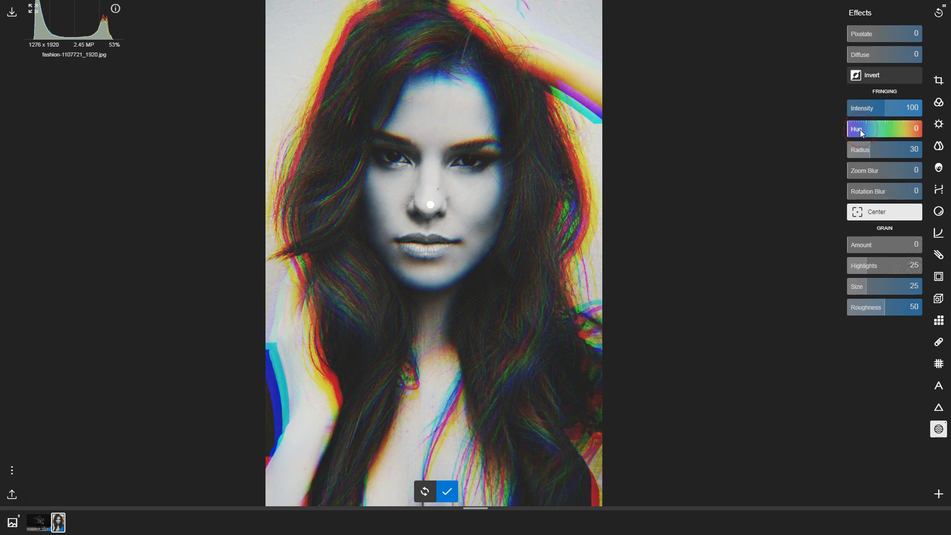
{"action": "left_click", "coordinate": [503, 90]}
{"action": "left_click_drag", "start_coordinate": [855, 127], "coordinate": [913, 131]}
{"action": "left_click_drag", "start_coordinate": [882, 134], "coordinate": [846, 159]}
{"action": "left_click_drag", "start_coordinate": [426, 206], "coordinate": [435, 205]}
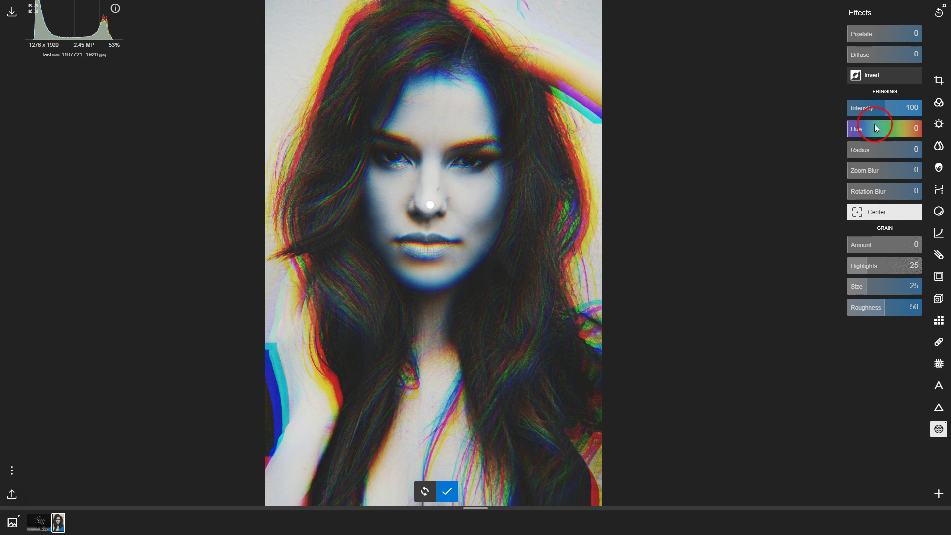
Try fringing Radius values of 62 and 84 on the portrait, returning the Radius to 0.
{"action": "left_click_drag", "start_coordinate": [849, 148], "coordinate": [897, 149]}
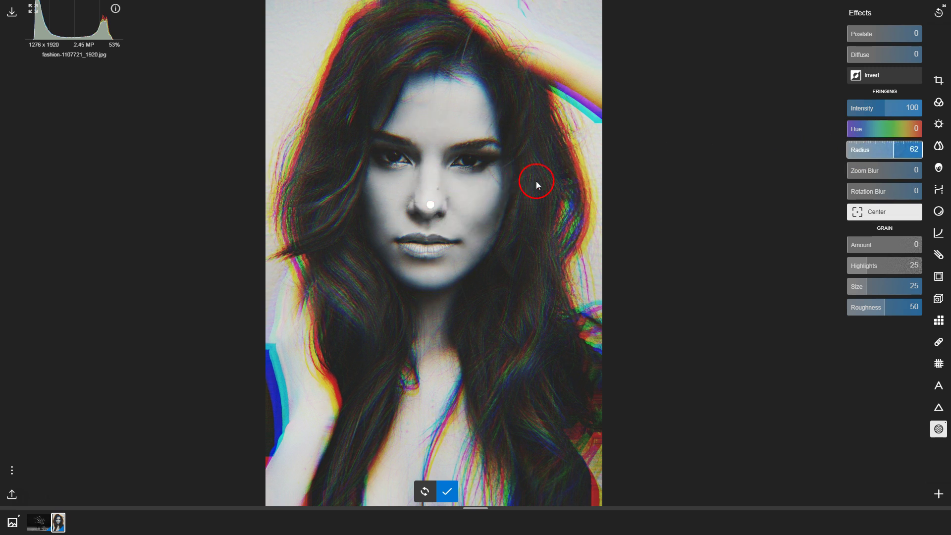
{"action": "left_click_drag", "start_coordinate": [894, 151], "coordinate": [841, 155]}
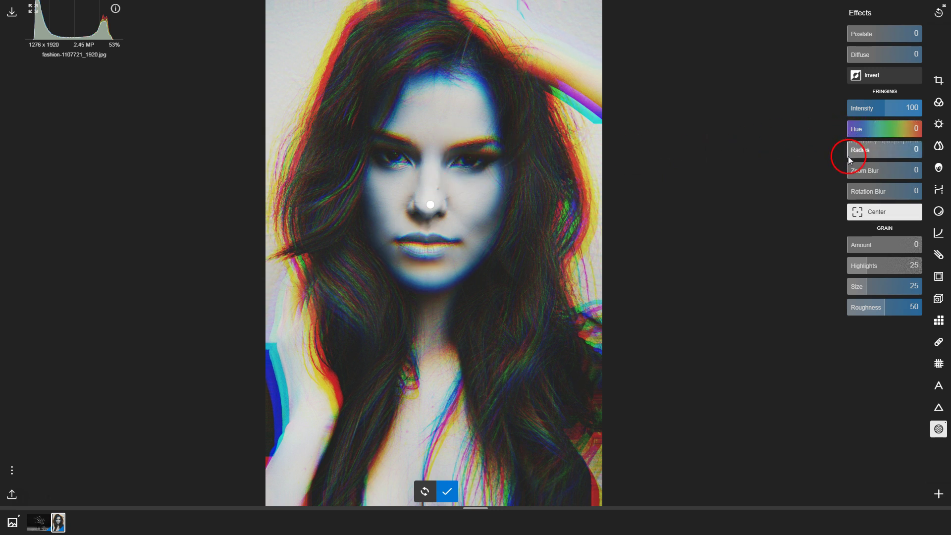
{"action": "left_click_drag", "start_coordinate": [864, 153], "coordinate": [908, 153]}
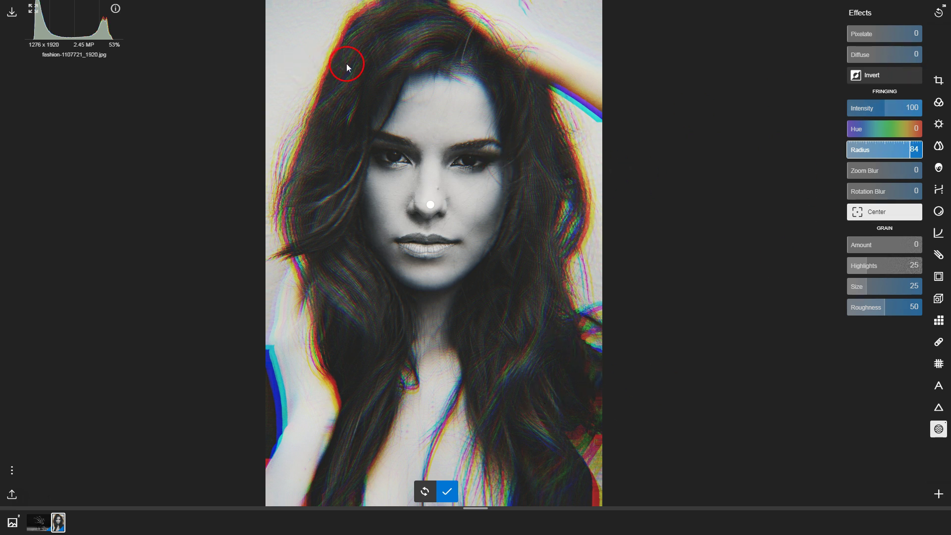
{"action": "left_click_drag", "start_coordinate": [914, 149], "coordinate": [842, 156]}
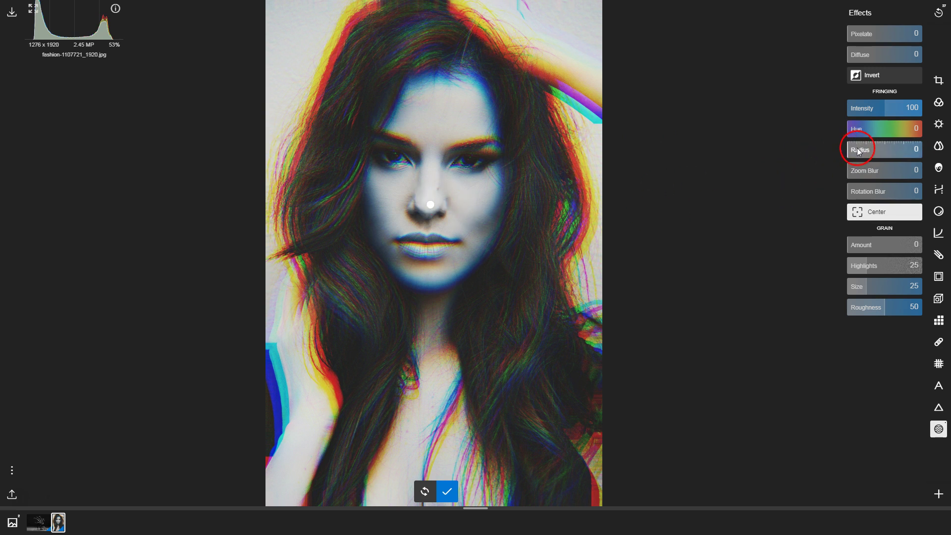
Try a Zoom Blur of 111 and a Rotation Blur of 195 on the fringing, resetting each to 0.
{"action": "mouse_move", "coordinate": [850, 170]}
{"action": "left_mouse_down"}
{"action": "mouse_move", "coordinate": [890, 171]}
{"action": "mouse_move", "coordinate": [833, 161]}
{"action": "left_mouse_up"}
{"action": "left_click", "coordinate": [533, 46]}
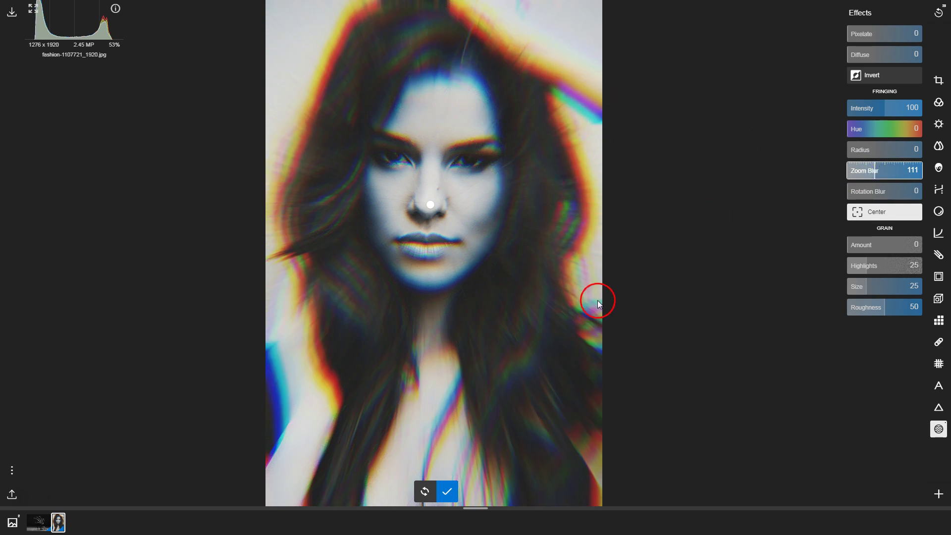
{"action": "left_click_drag", "start_coordinate": [864, 168], "coordinate": [901, 191]}
{"action": "left_click", "coordinate": [851, 193]}
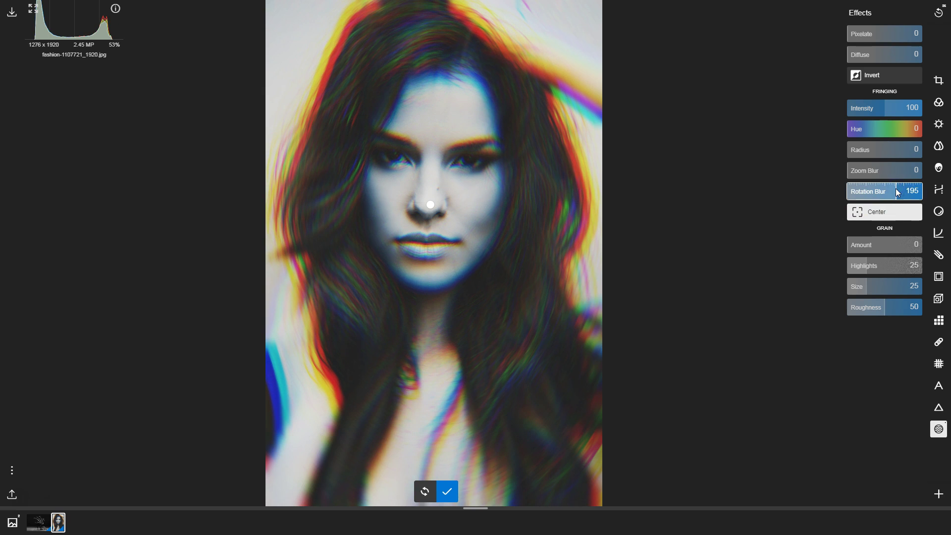
{"action": "double_click", "coordinate": [898, 192]}
Set the fringing Radius to 36, fine-tune its center on the nose and apply the center position.
{"action": "left_click_drag", "start_coordinate": [431, 205], "coordinate": [432, 199]}
{"action": "left_click_drag", "start_coordinate": [850, 150], "coordinate": [860, 151]}
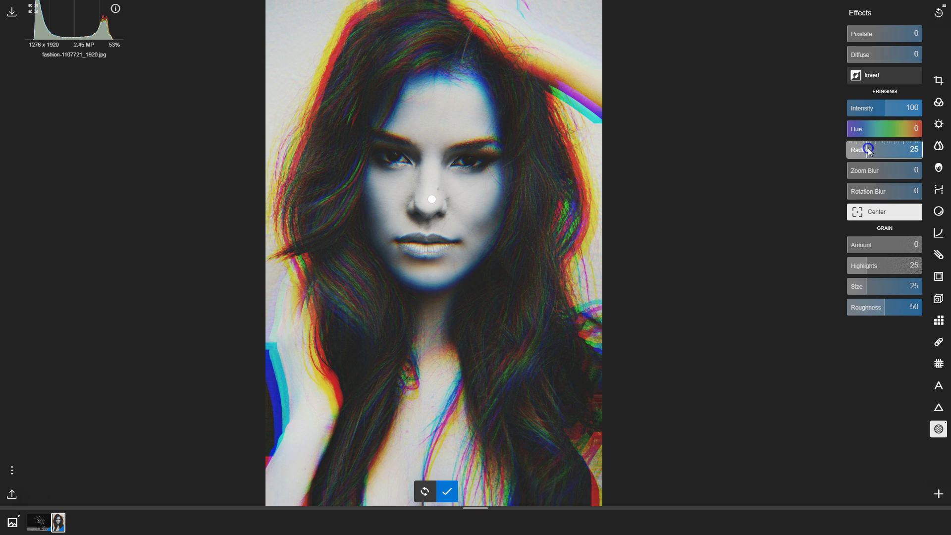
{"action": "mouse_move", "coordinate": [432, 202]}
{"action": "left_mouse_down"}
{"action": "mouse_move", "coordinate": [428, 213]}
{"action": "mouse_move", "coordinate": [433, 198]}
{"action": "left_mouse_up"}
{"action": "left_click_drag", "start_coordinate": [868, 151], "coordinate": [877, 150]}
{"action": "left_click_drag", "start_coordinate": [435, 195], "coordinate": [432, 196]}
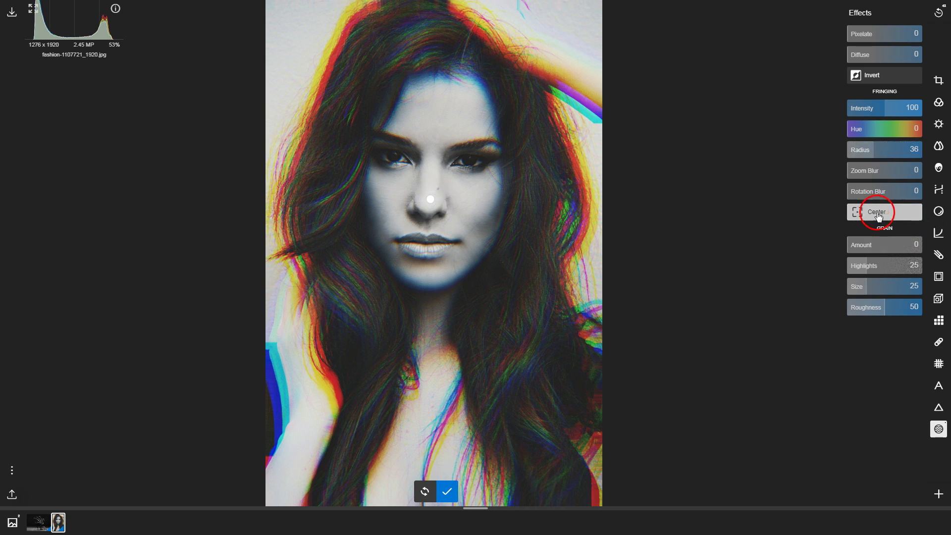
{"action": "left_click", "coordinate": [448, 492]}
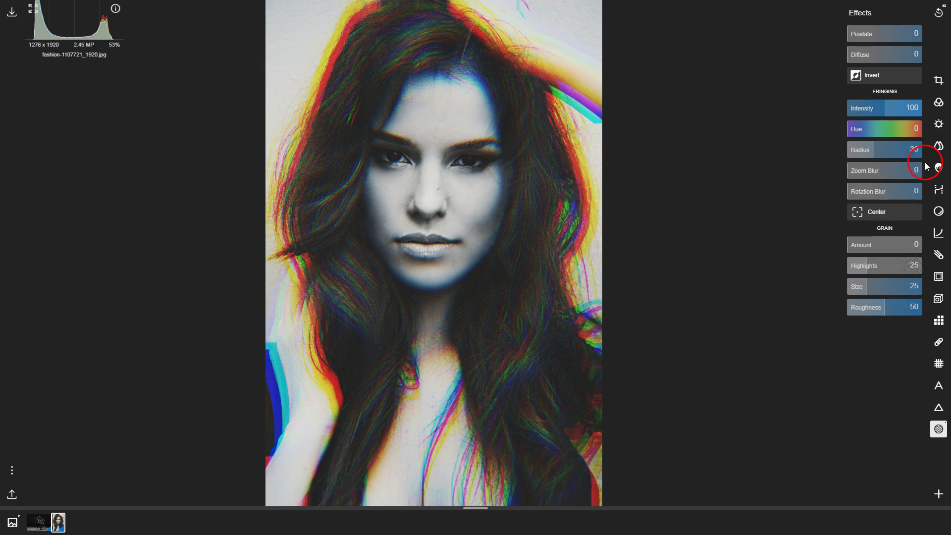
Cool the portrait's color by setting Temp to -25 and Tint to 20.
{"action": "left_click", "coordinate": [939, 146]}
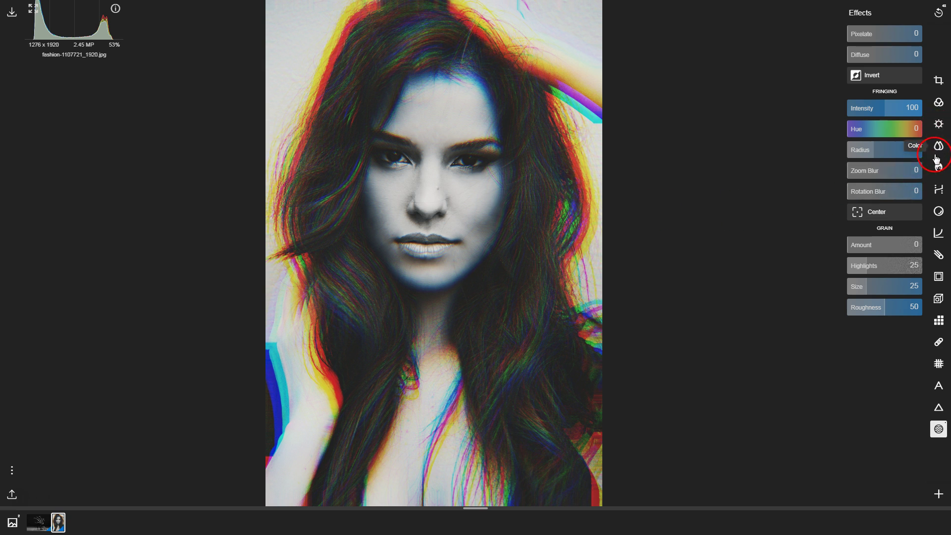
{"action": "left_click", "coordinate": [940, 147]}
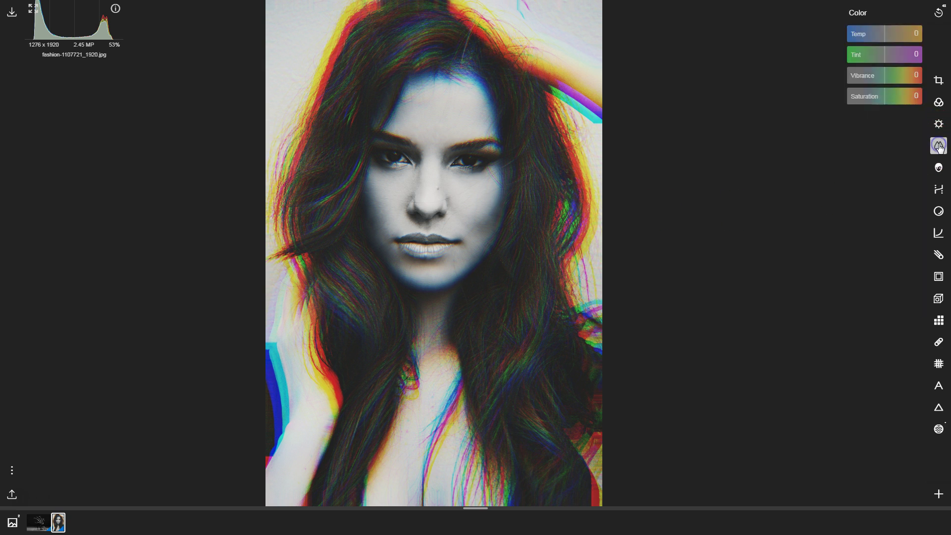
{"action": "left_click_drag", "start_coordinate": [884, 99], "coordinate": [889, 54]}
{"action": "left_click", "coordinate": [890, 54]}
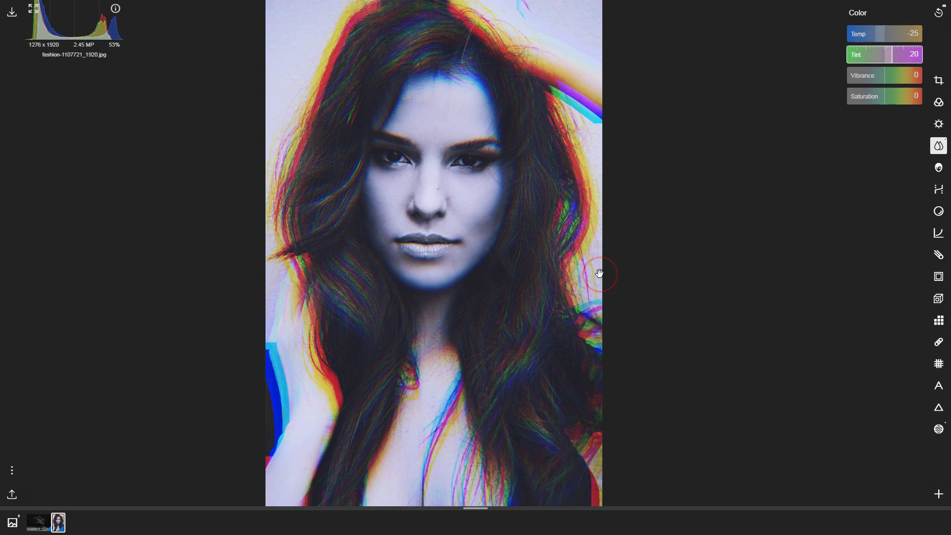
{"action": "left_click", "coordinate": [938, 147]}
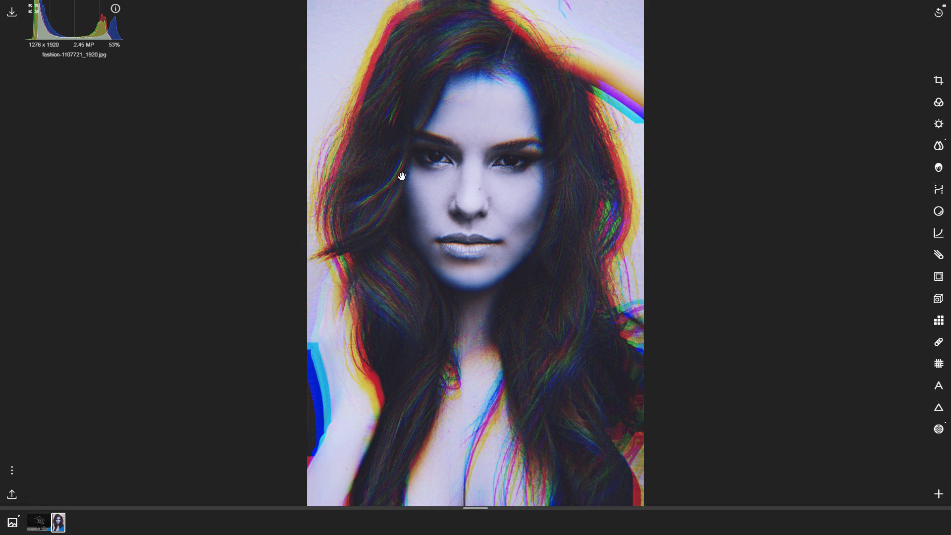
Switch to the ballet photo and set its fringing Intensity to -100 and Radius to 0.
{"action": "left_click", "coordinate": [39, 524]}
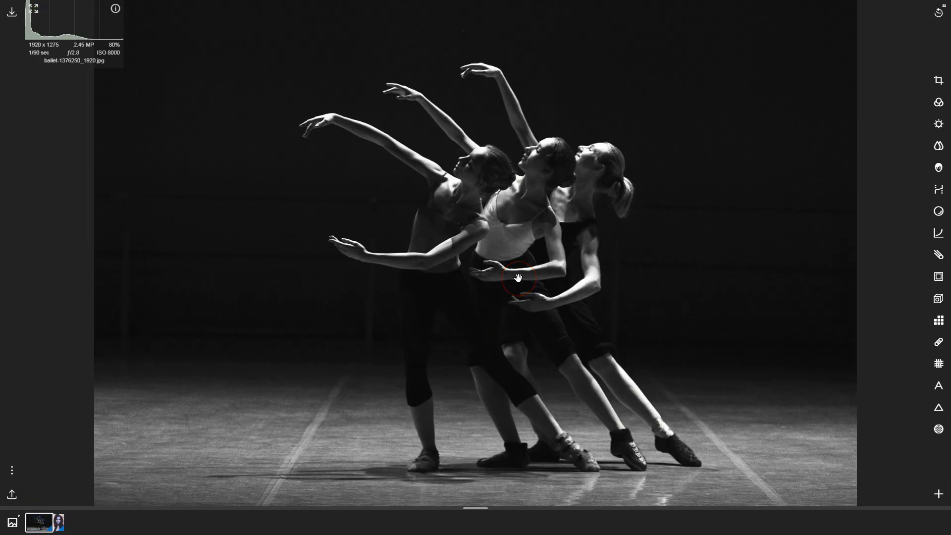
{"action": "left_click", "coordinate": [438, 108]}
{"action": "left_click", "coordinate": [503, 206]}
{"action": "left_click", "coordinate": [938, 430]}
{"action": "left_click", "coordinate": [884, 108]}
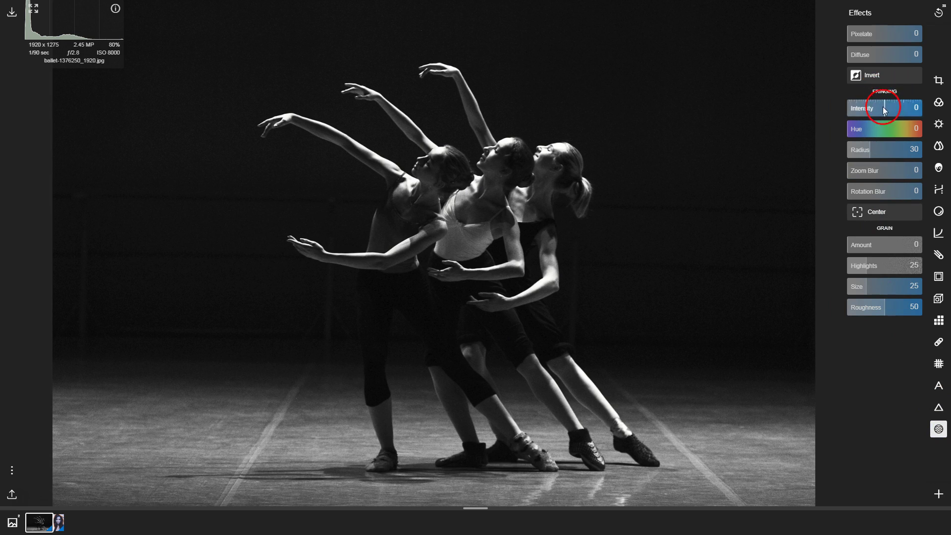
{"action": "left_click_drag", "start_coordinate": [884, 108], "coordinate": [832, 116]}
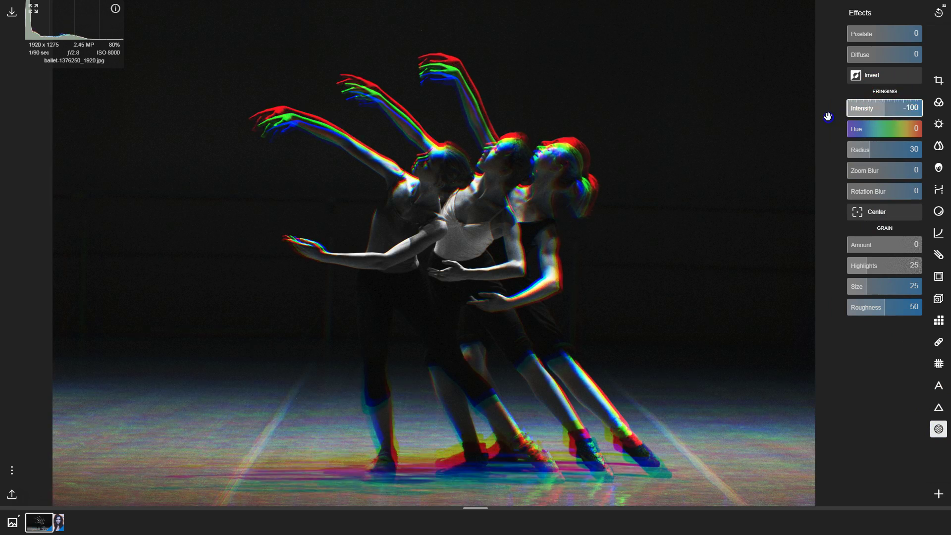
{"action": "left_click", "coordinate": [872, 104]}
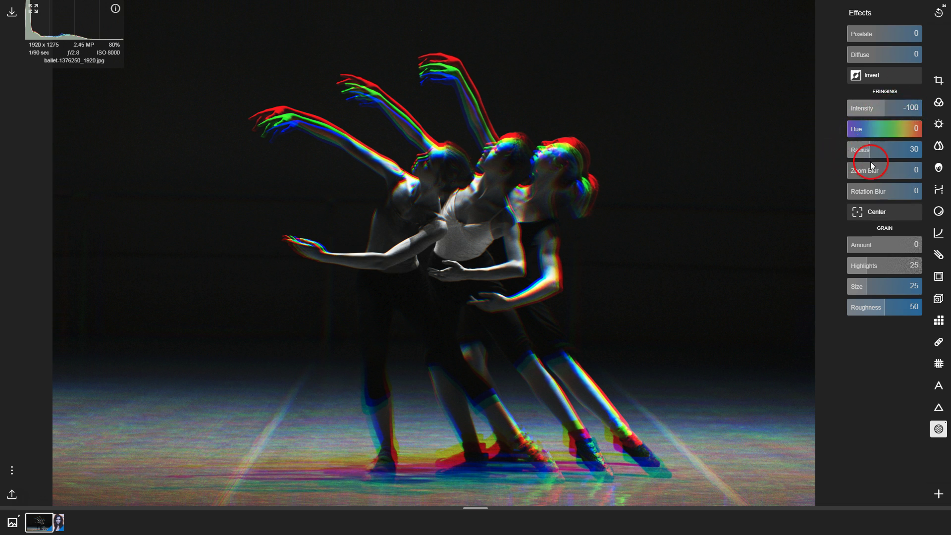
{"action": "left_click_drag", "start_coordinate": [870, 157], "coordinate": [827, 153]}
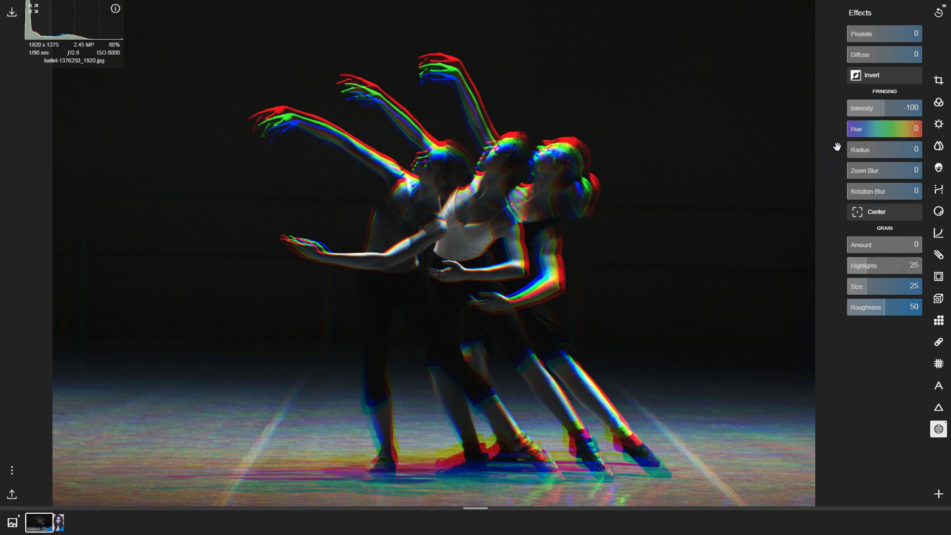
Move the fringing center far outside the ballet photo, well to the right of and slightly above its upper-right corner.
{"action": "left_click", "coordinate": [874, 212]}
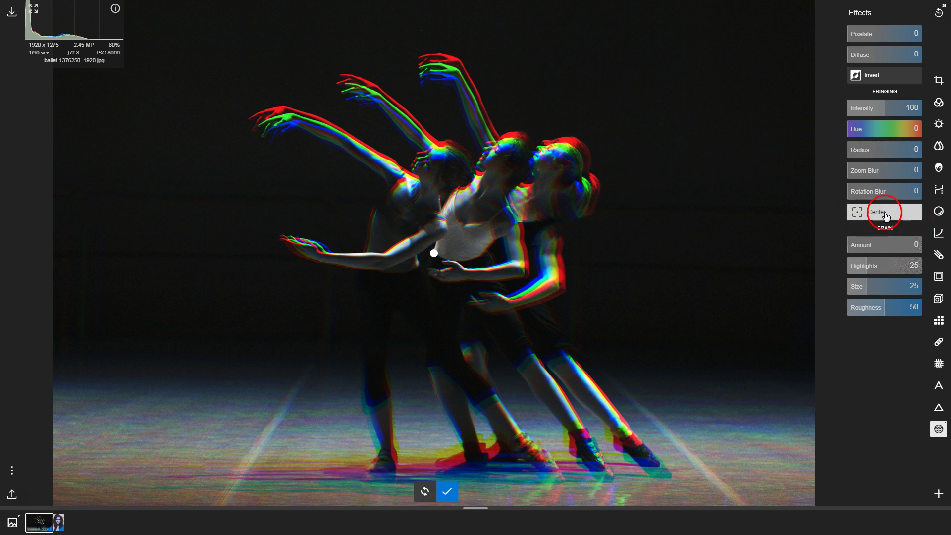
{"action": "left_click", "coordinate": [854, 214]}
{"action": "left_click", "coordinate": [441, 256]}
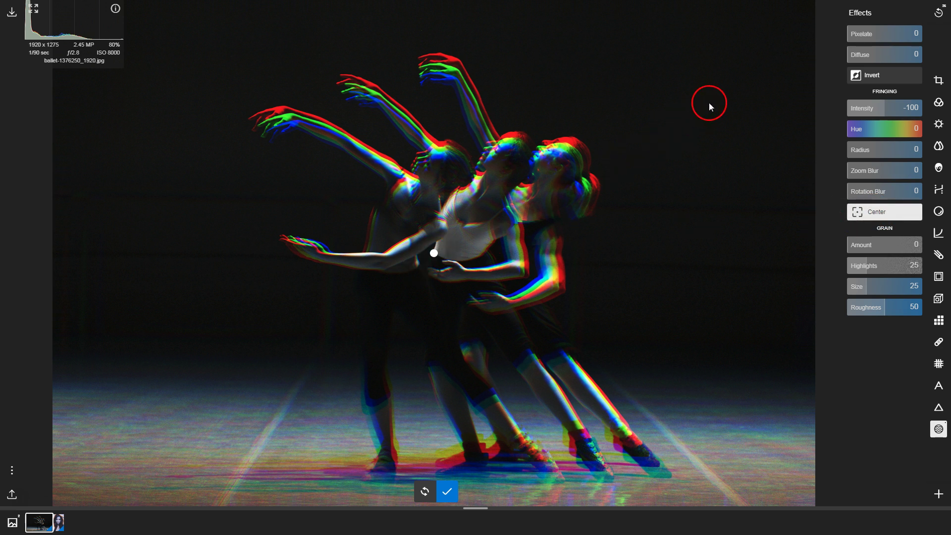
{"action": "left_click_drag", "start_coordinate": [764, 72], "coordinate": [529, 170]}
{"action": "left_click", "coordinate": [563, 154]}
{"action": "left_click_drag", "start_coordinate": [722, 88], "coordinate": [447, 223]}
{"action": "left_click", "coordinate": [610, 207]}
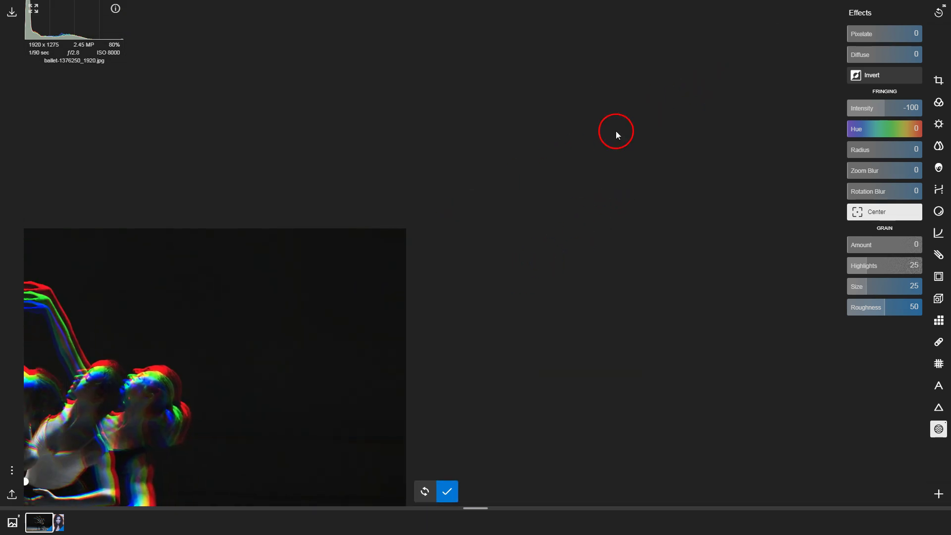
{"action": "left_click_drag", "start_coordinate": [617, 130], "coordinate": [568, 221]}
{"action": "left_click", "coordinate": [557, 250]}
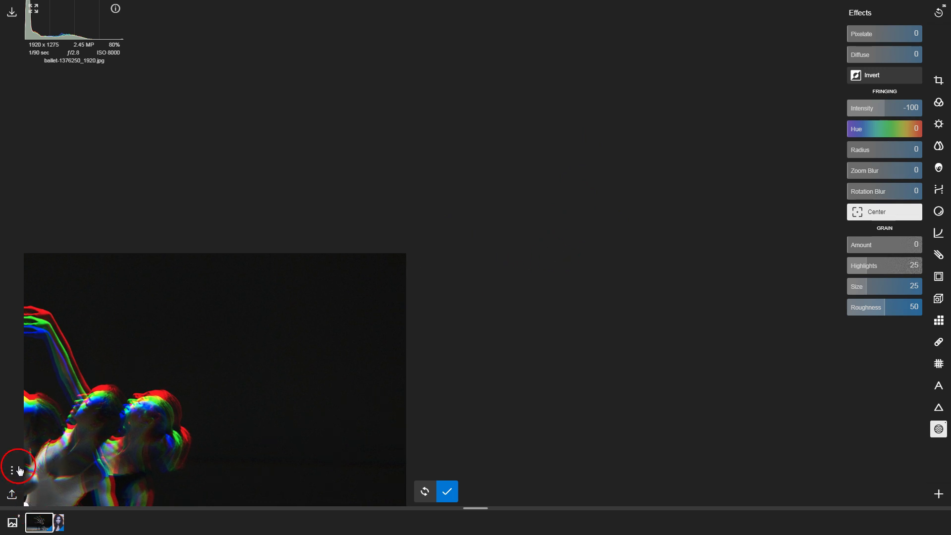
{"action": "left_click_drag", "start_coordinate": [73, 420], "coordinate": [113, 193]}
{"action": "left_click_drag", "start_coordinate": [28, 252], "coordinate": [239, 159]}
{"action": "left_click", "coordinate": [197, 161]}
{"action": "left_click_drag", "start_coordinate": [25, 297], "coordinate": [832, 31]}
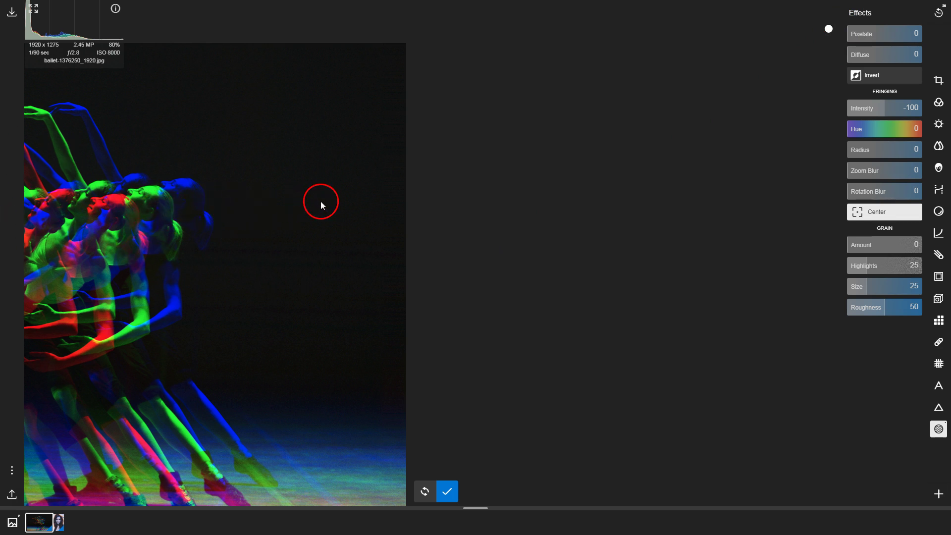
{"action": "left_click", "coordinate": [94, 226]}
{"action": "mouse_move", "coordinate": [828, 29]}
{"action": "left_mouse_down"}
{"action": "mouse_move", "coordinate": [835, 145]}
{"action": "mouse_move", "coordinate": [818, 345]}
{"action": "mouse_move", "coordinate": [847, 58]}
{"action": "mouse_move", "coordinate": [835, 27]}
{"action": "left_mouse_up"}
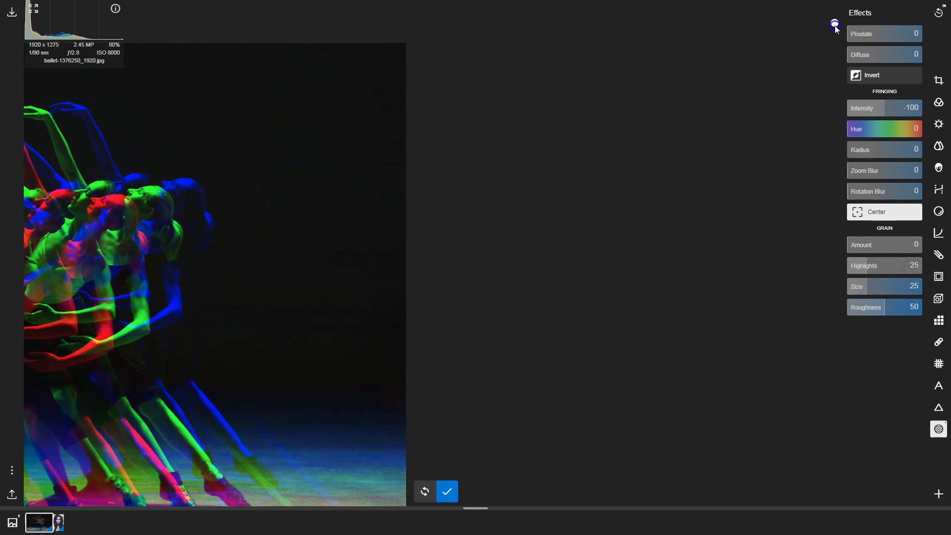